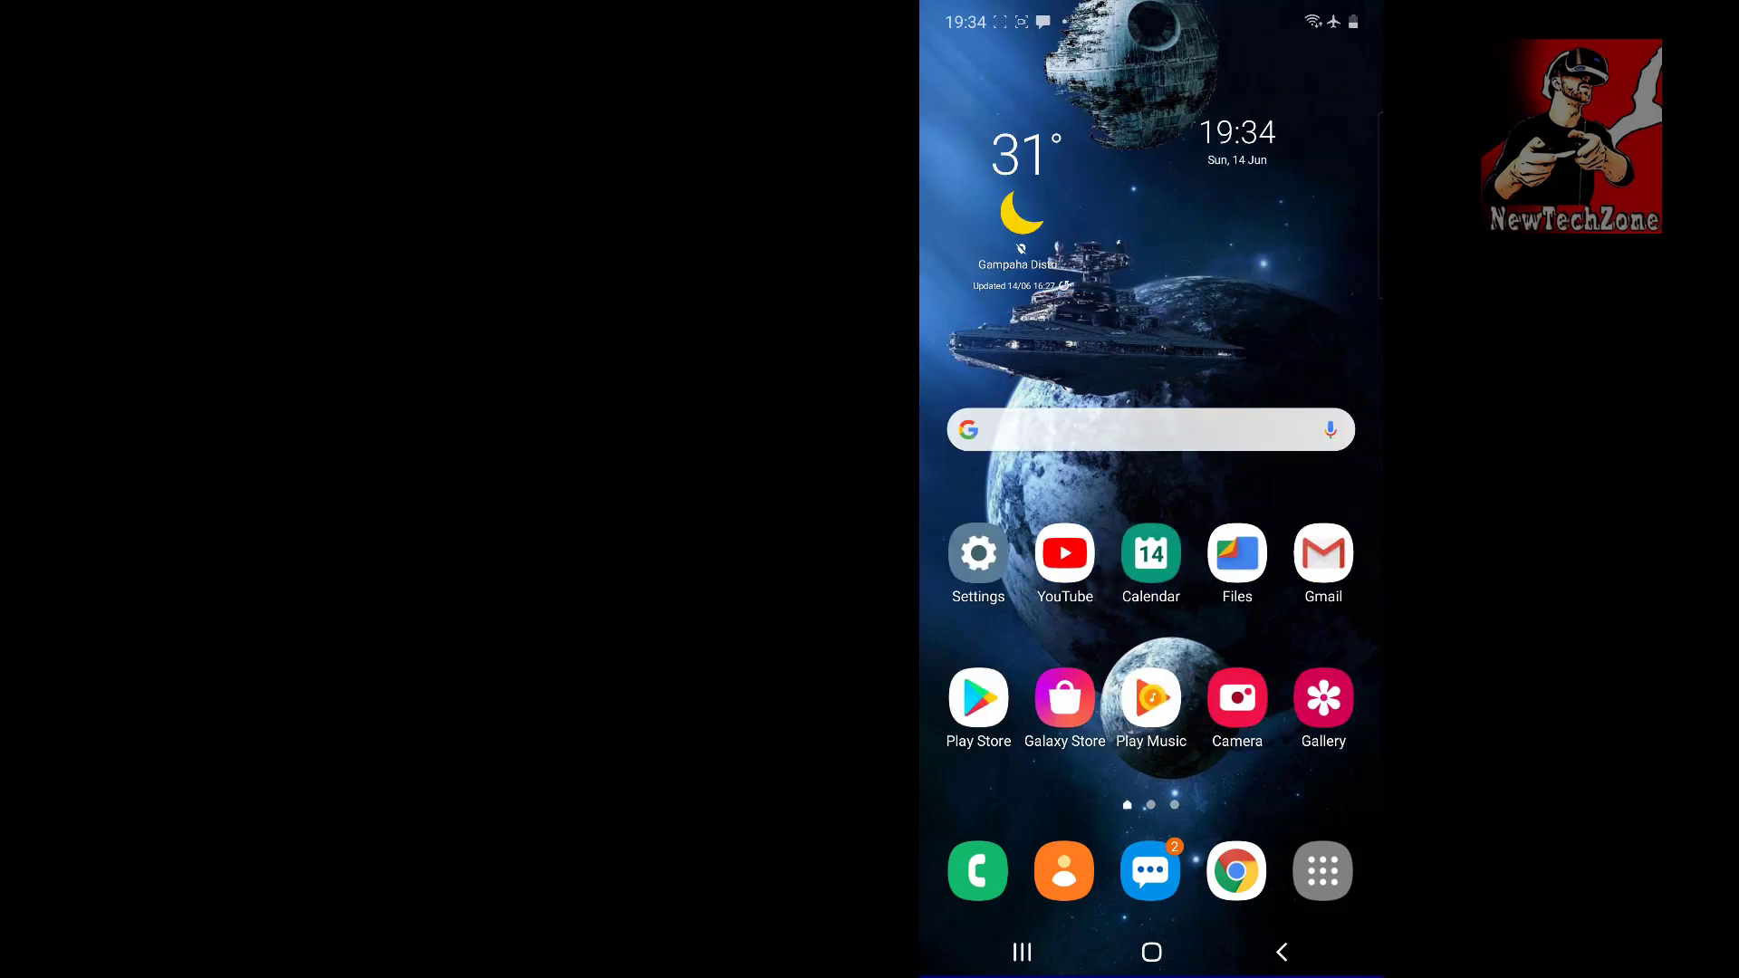
# - Search YouTube for 'high resolution video' and play the Costa Rica 4K 60fps HDR video
pyautogui.click(1064, 554)
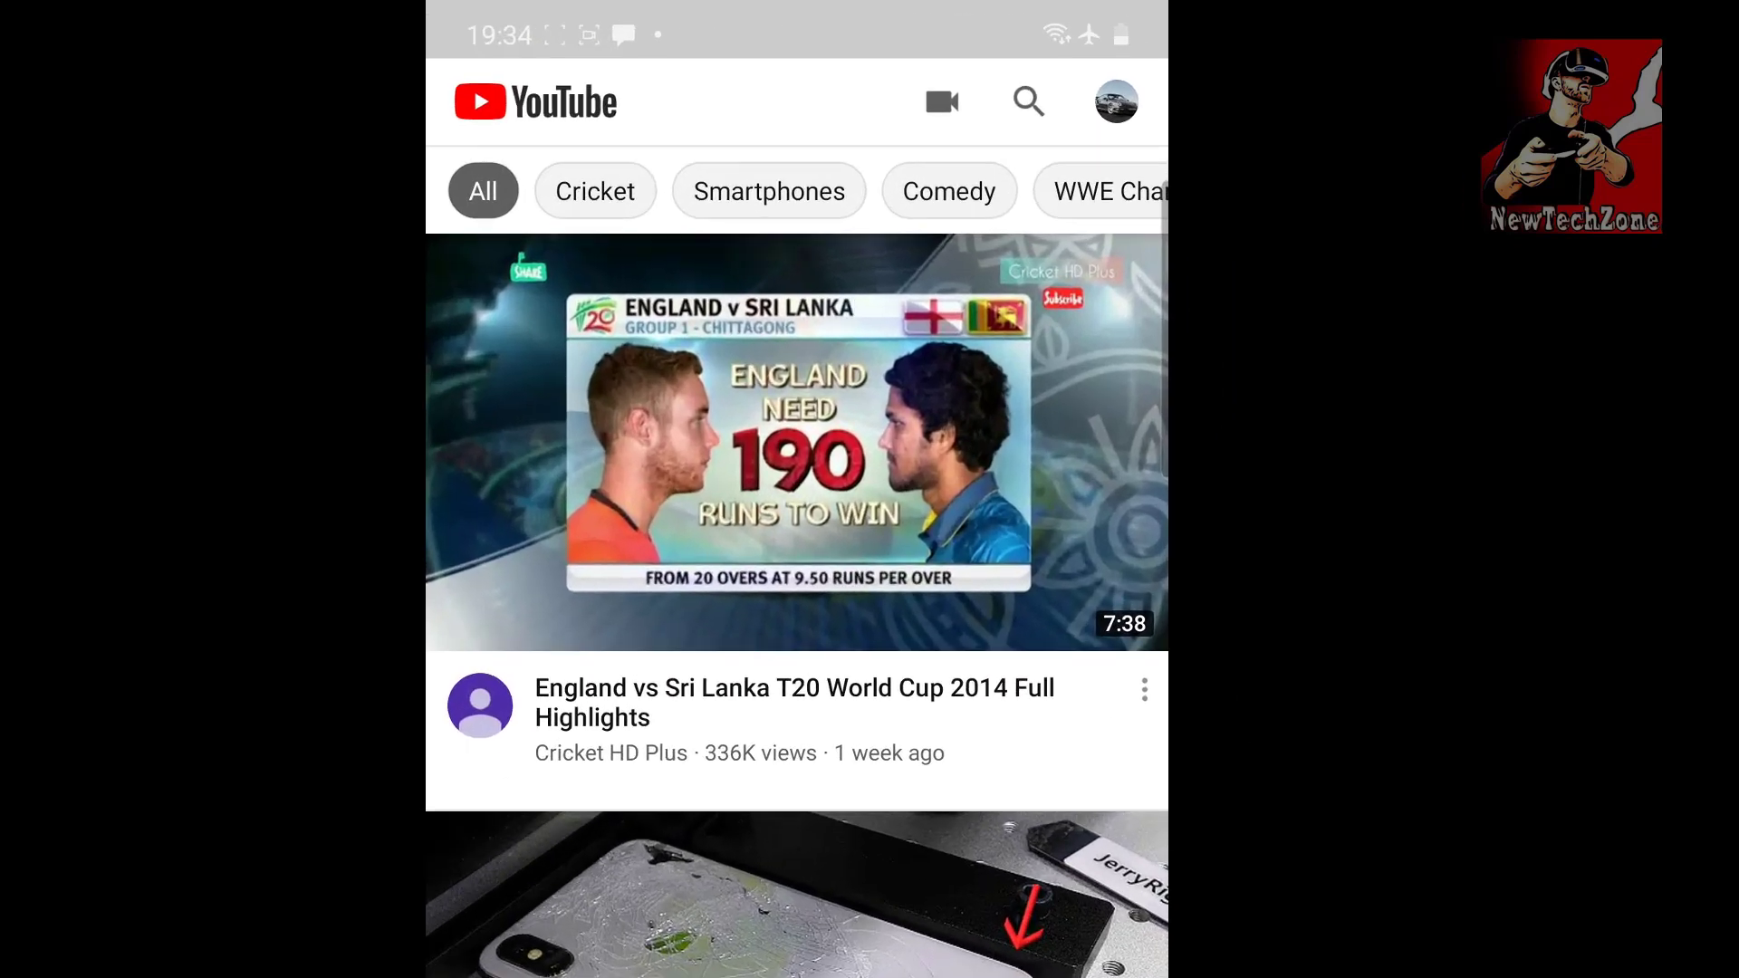
pyautogui.click(1296, 62)
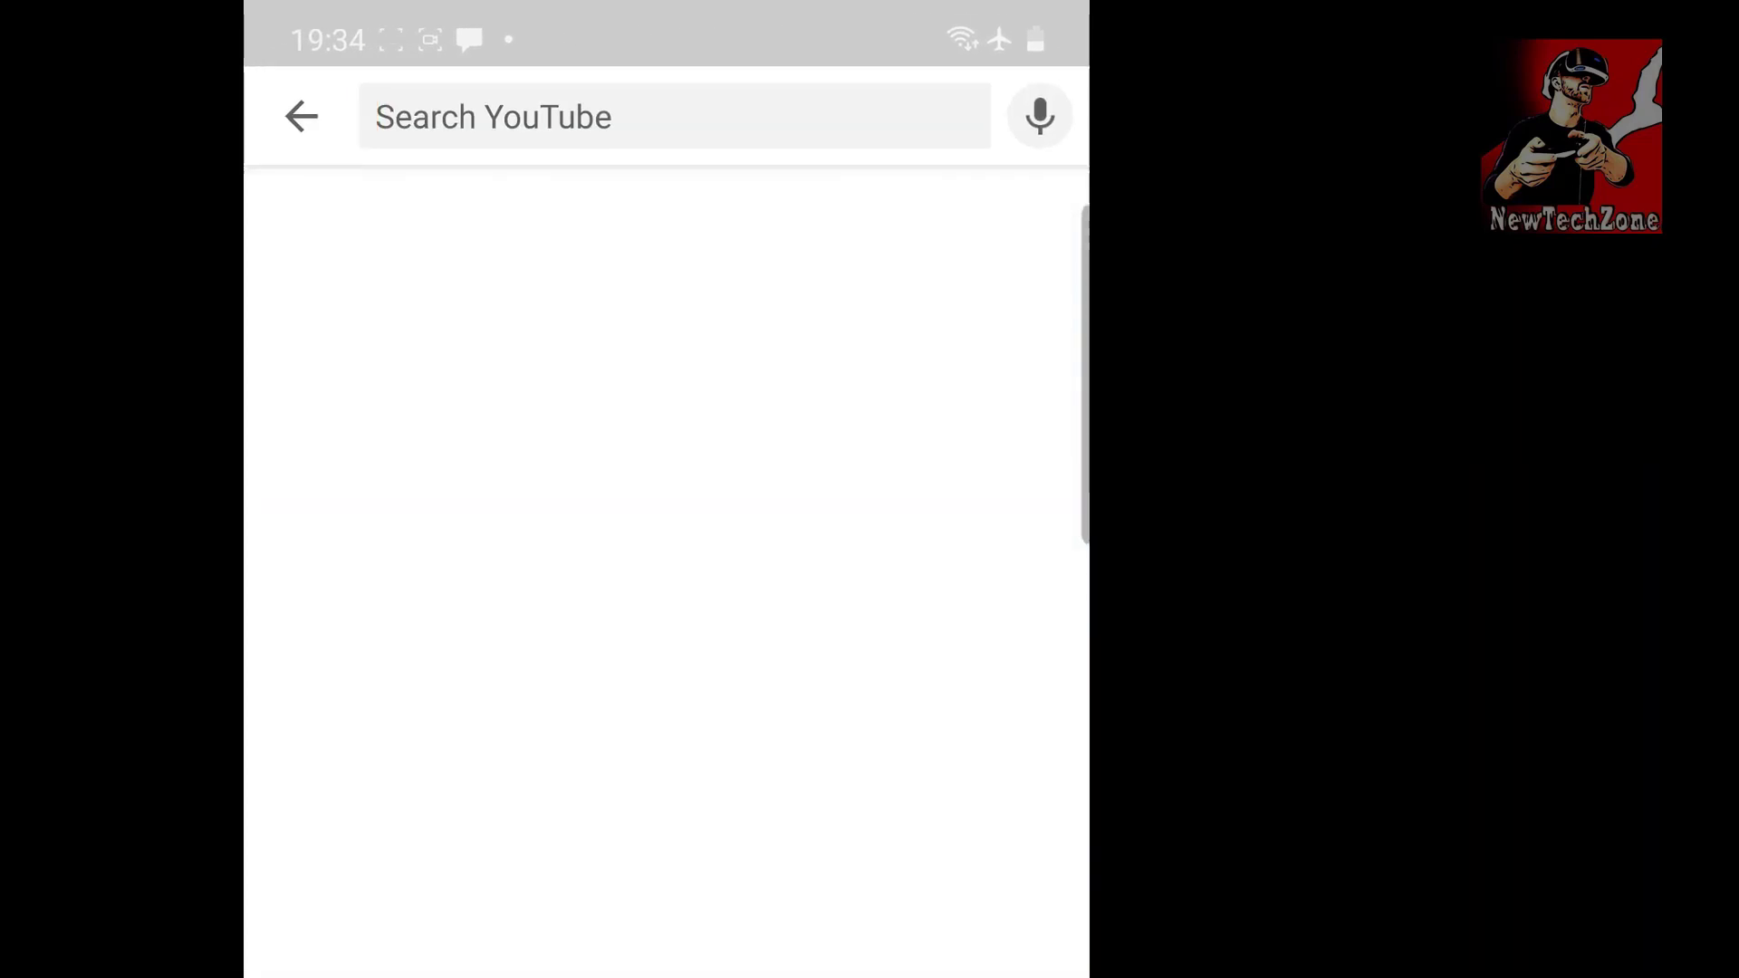
pyautogui.write('hig')
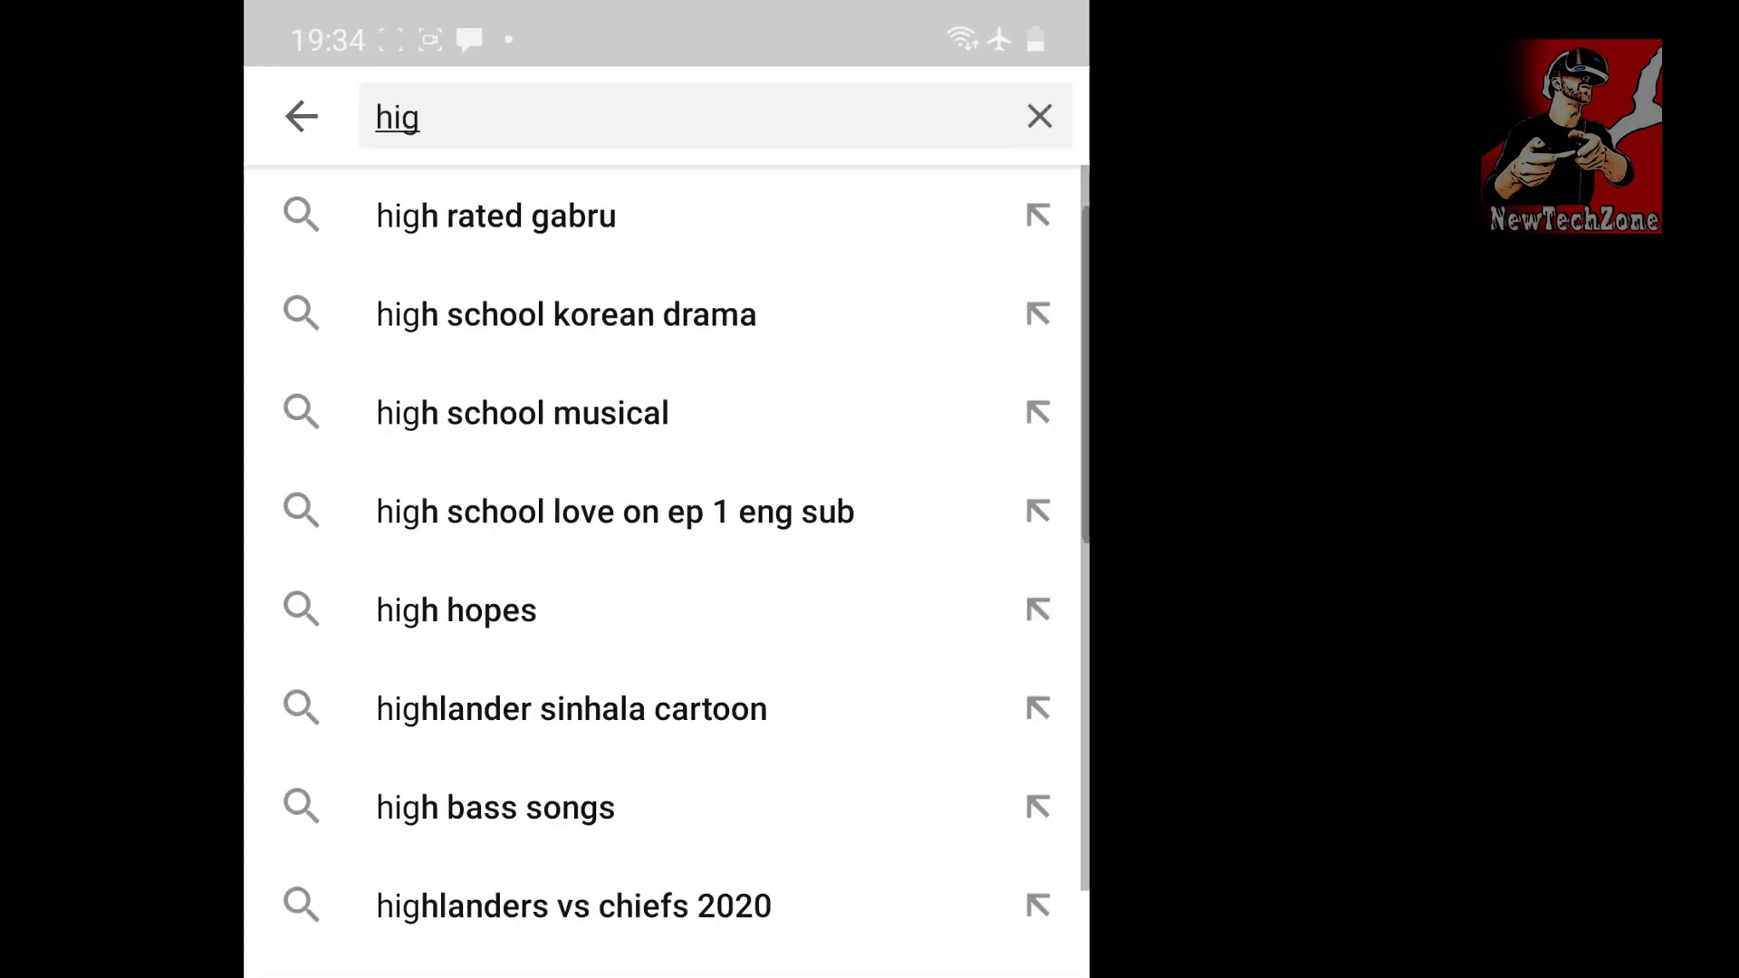
pyautogui.write('h')
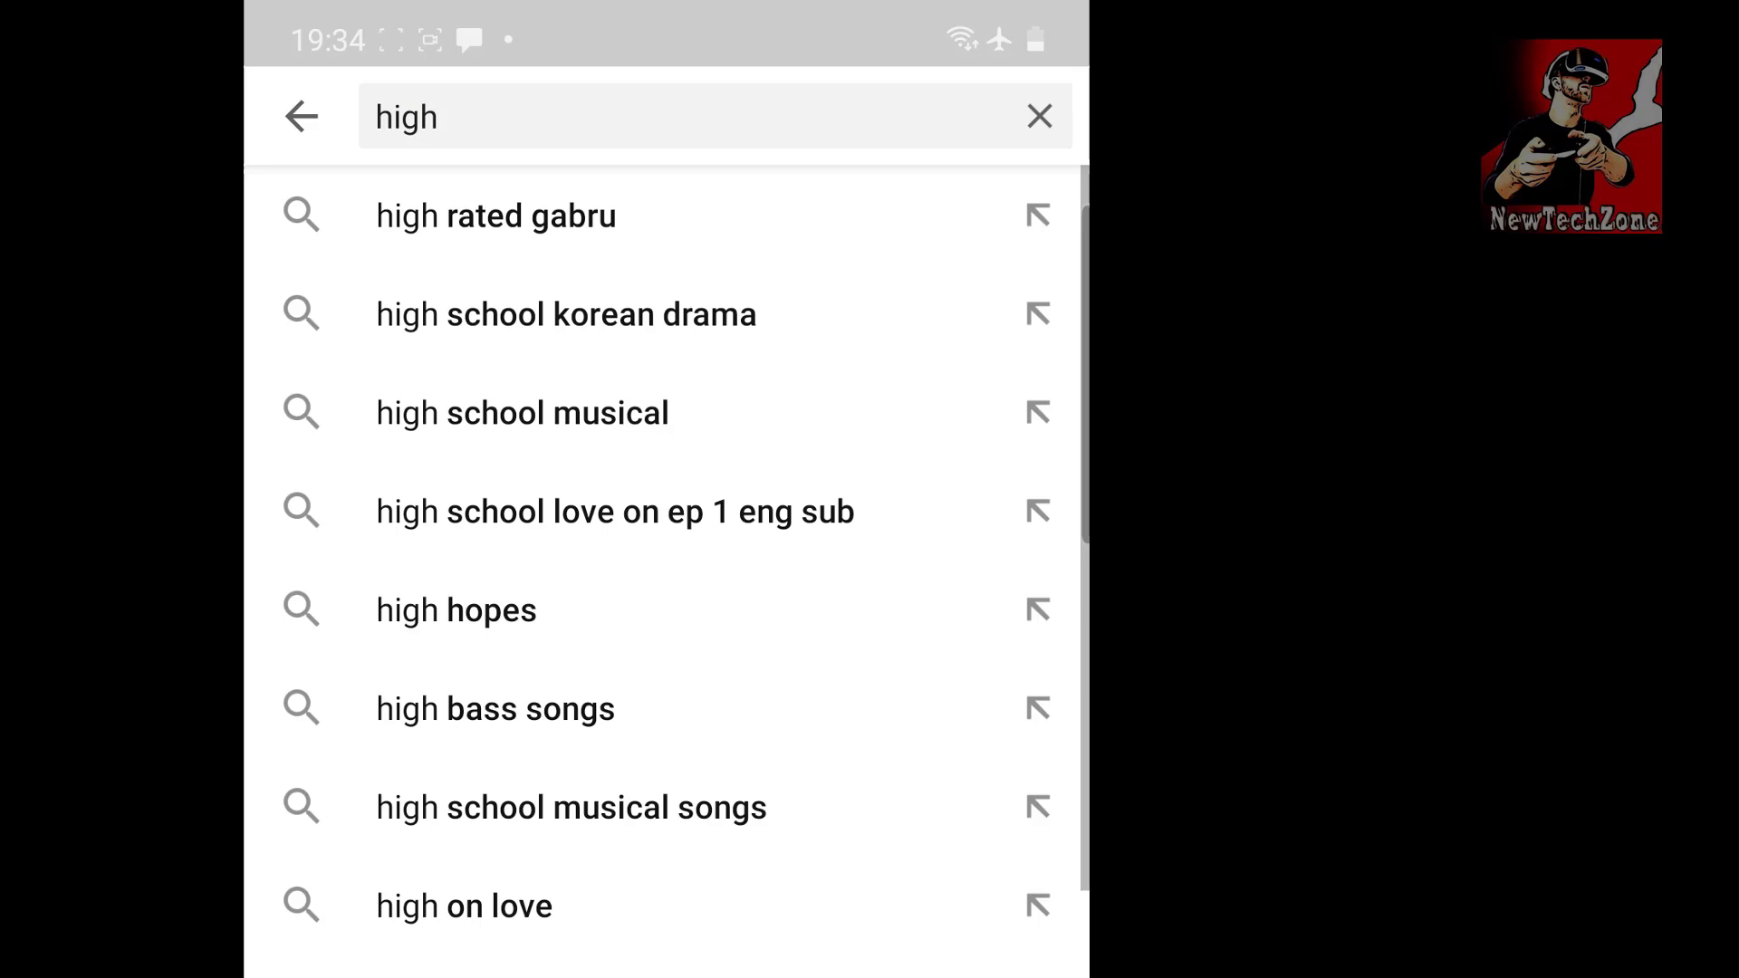
pyautogui.write(' re')
pyautogui.click(530, 216)
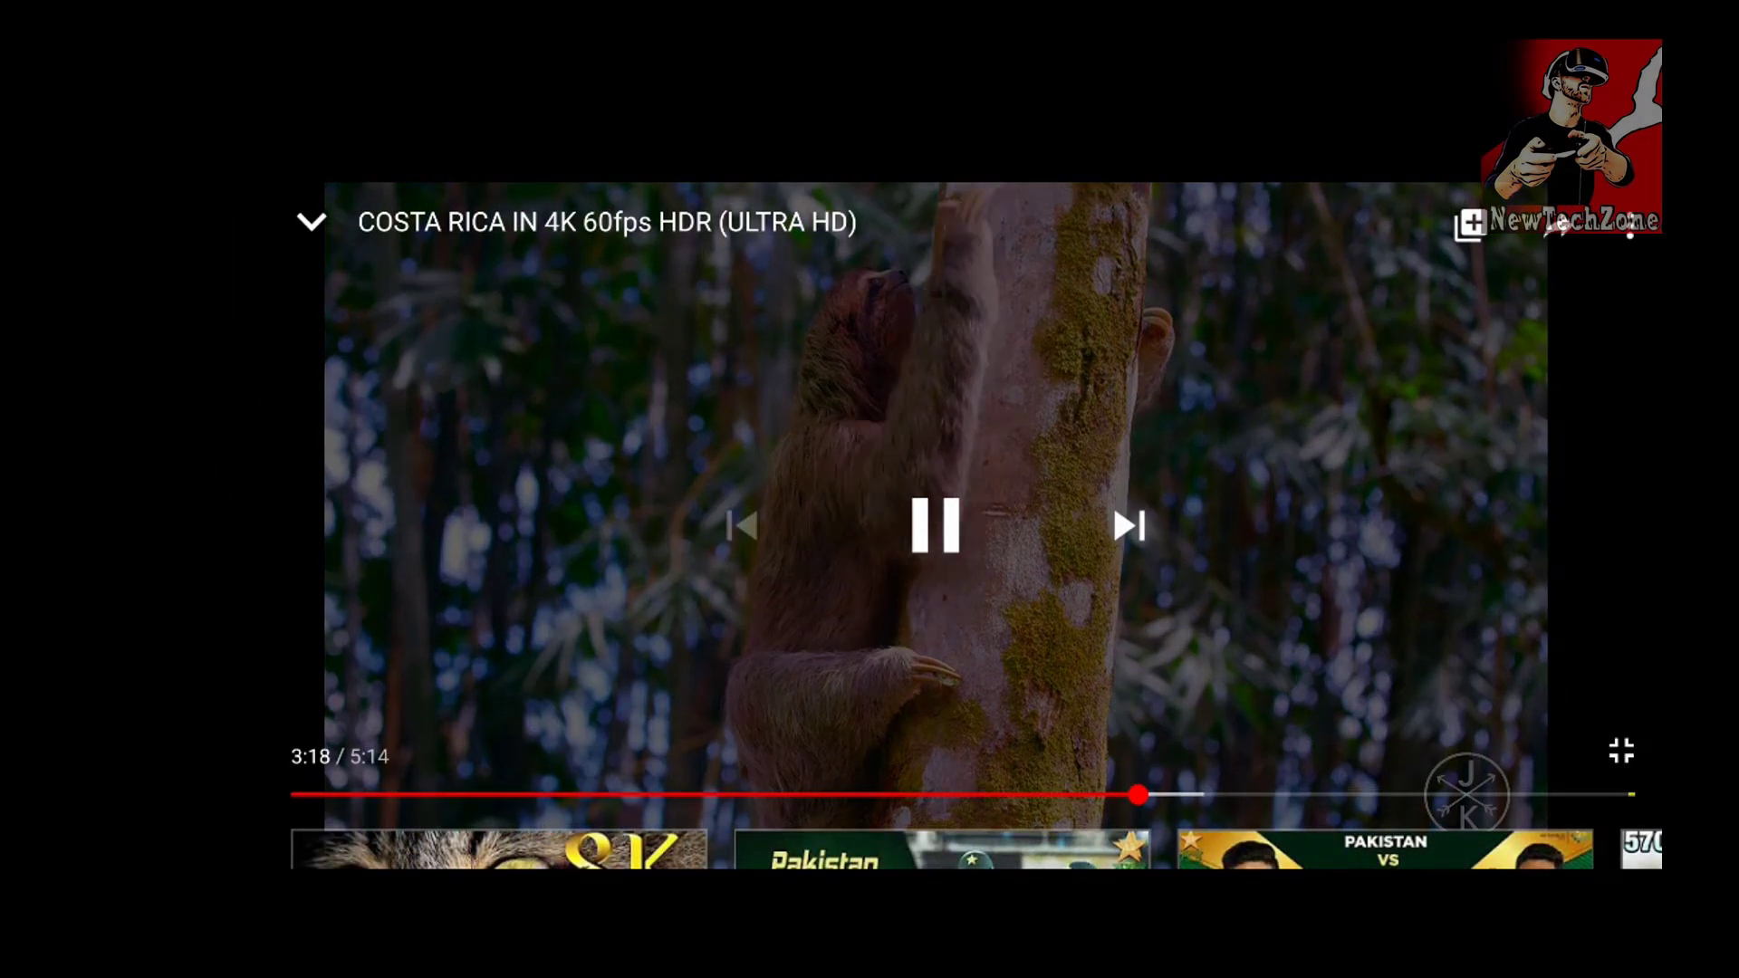
# - Pause the Costa Rica video and view its quality list, which tops out at 1080p60 HDR
pyautogui.click(932, 521)
pyautogui.click(1701, 136)
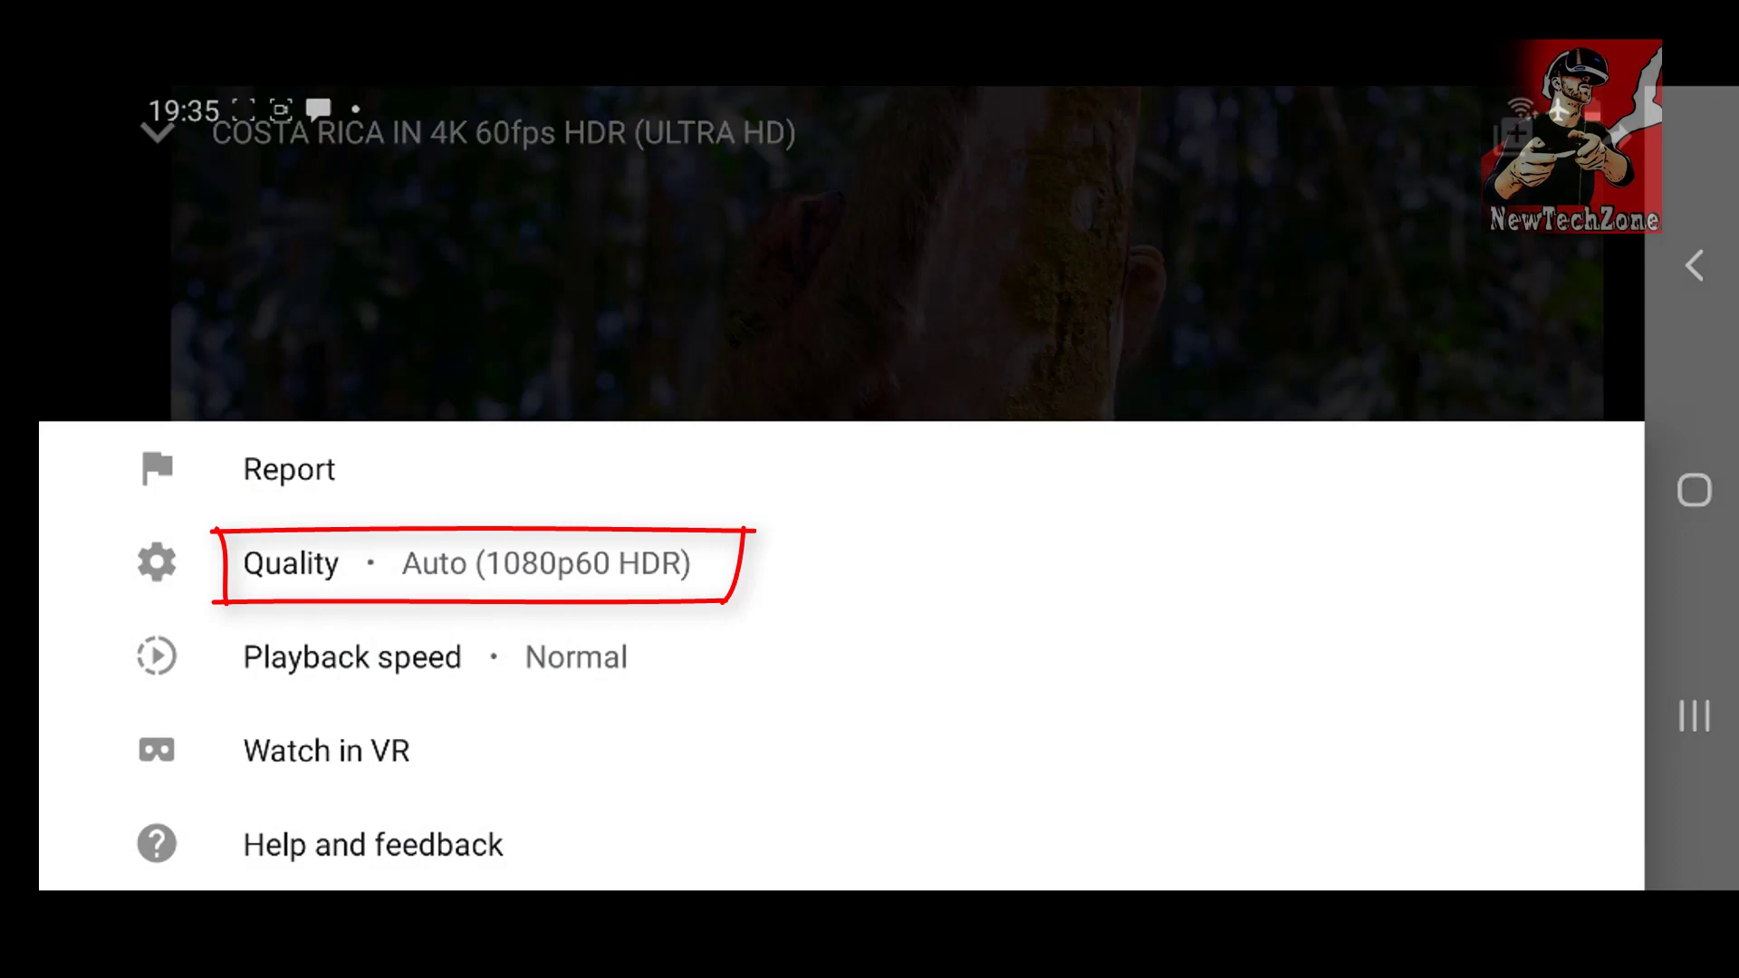
pyautogui.click(291, 562)
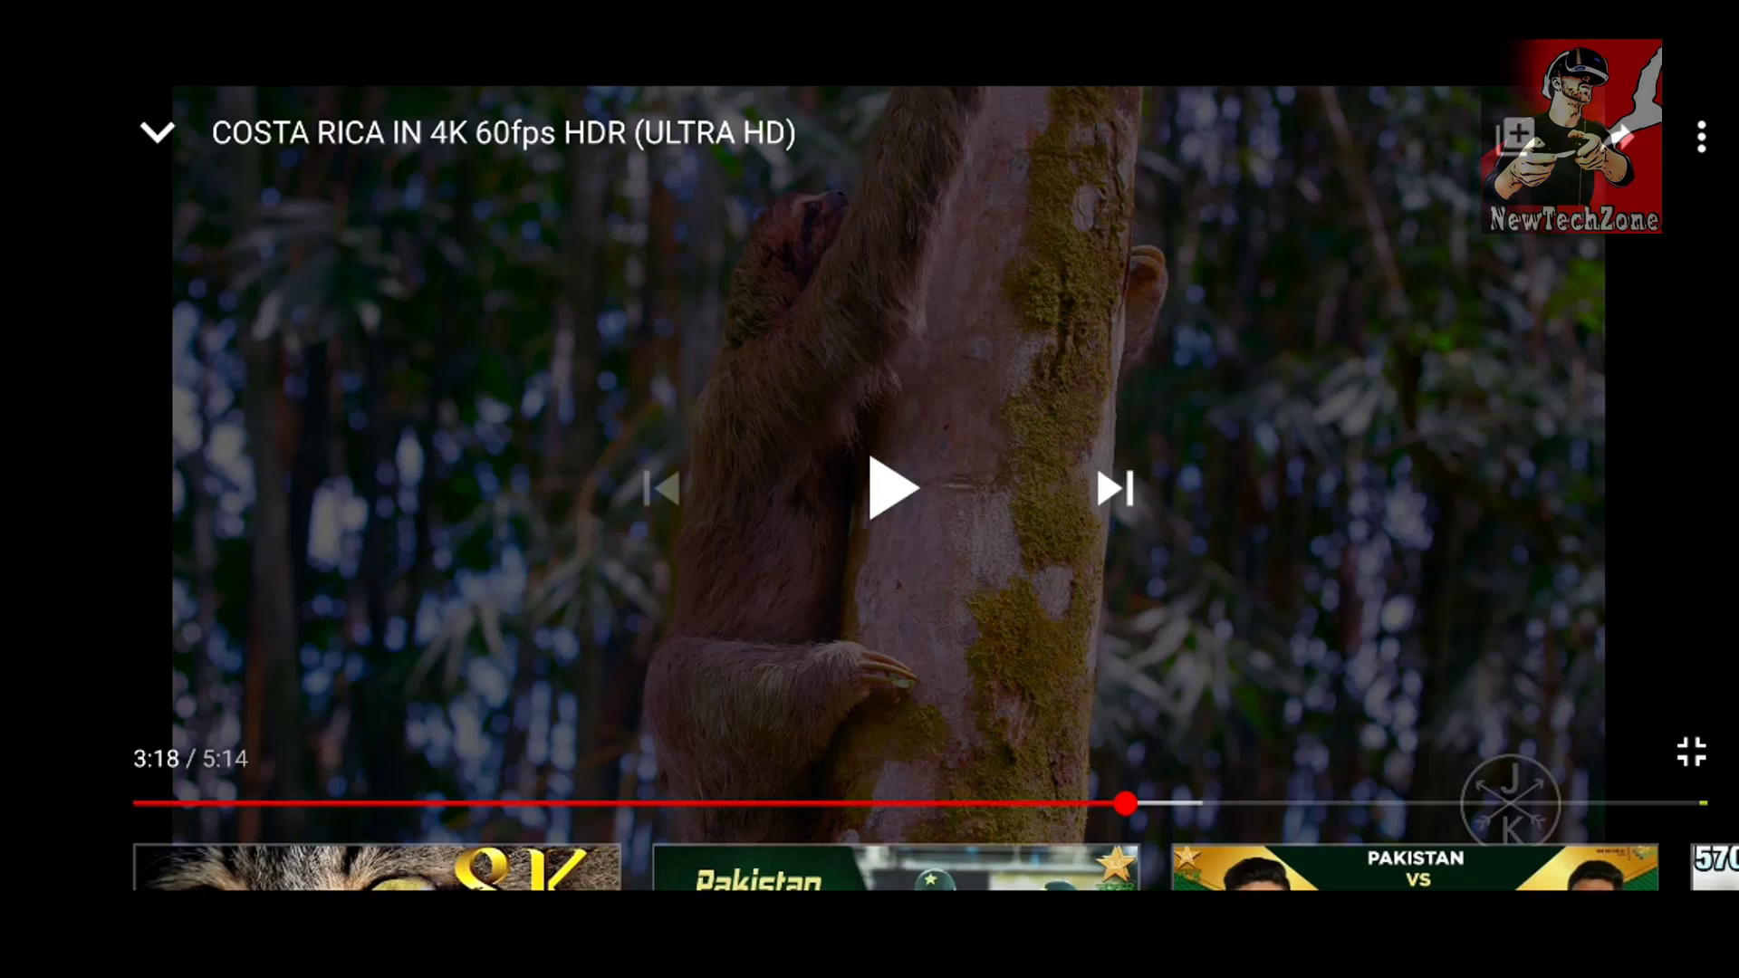
# - Resume playback of the Costa Rica video
pyautogui.click(892, 489)
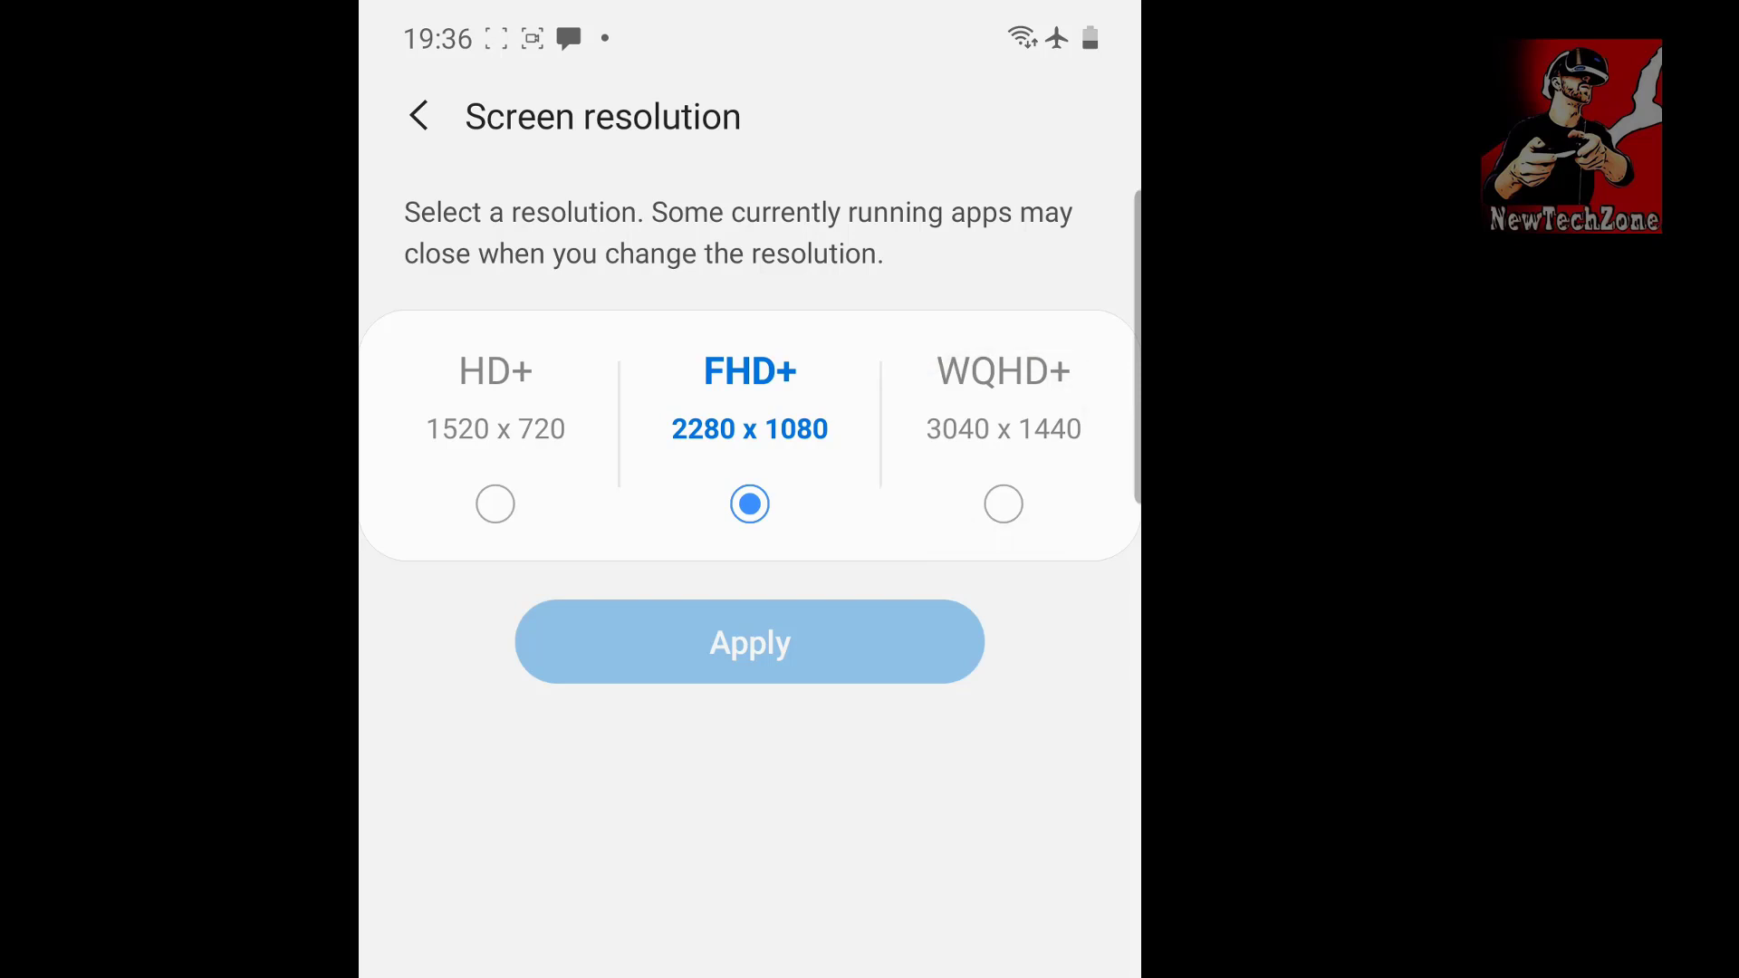
# - Select the WQHD+ 3040 x 1440 screen resolution option
pyautogui.click(1003, 504)
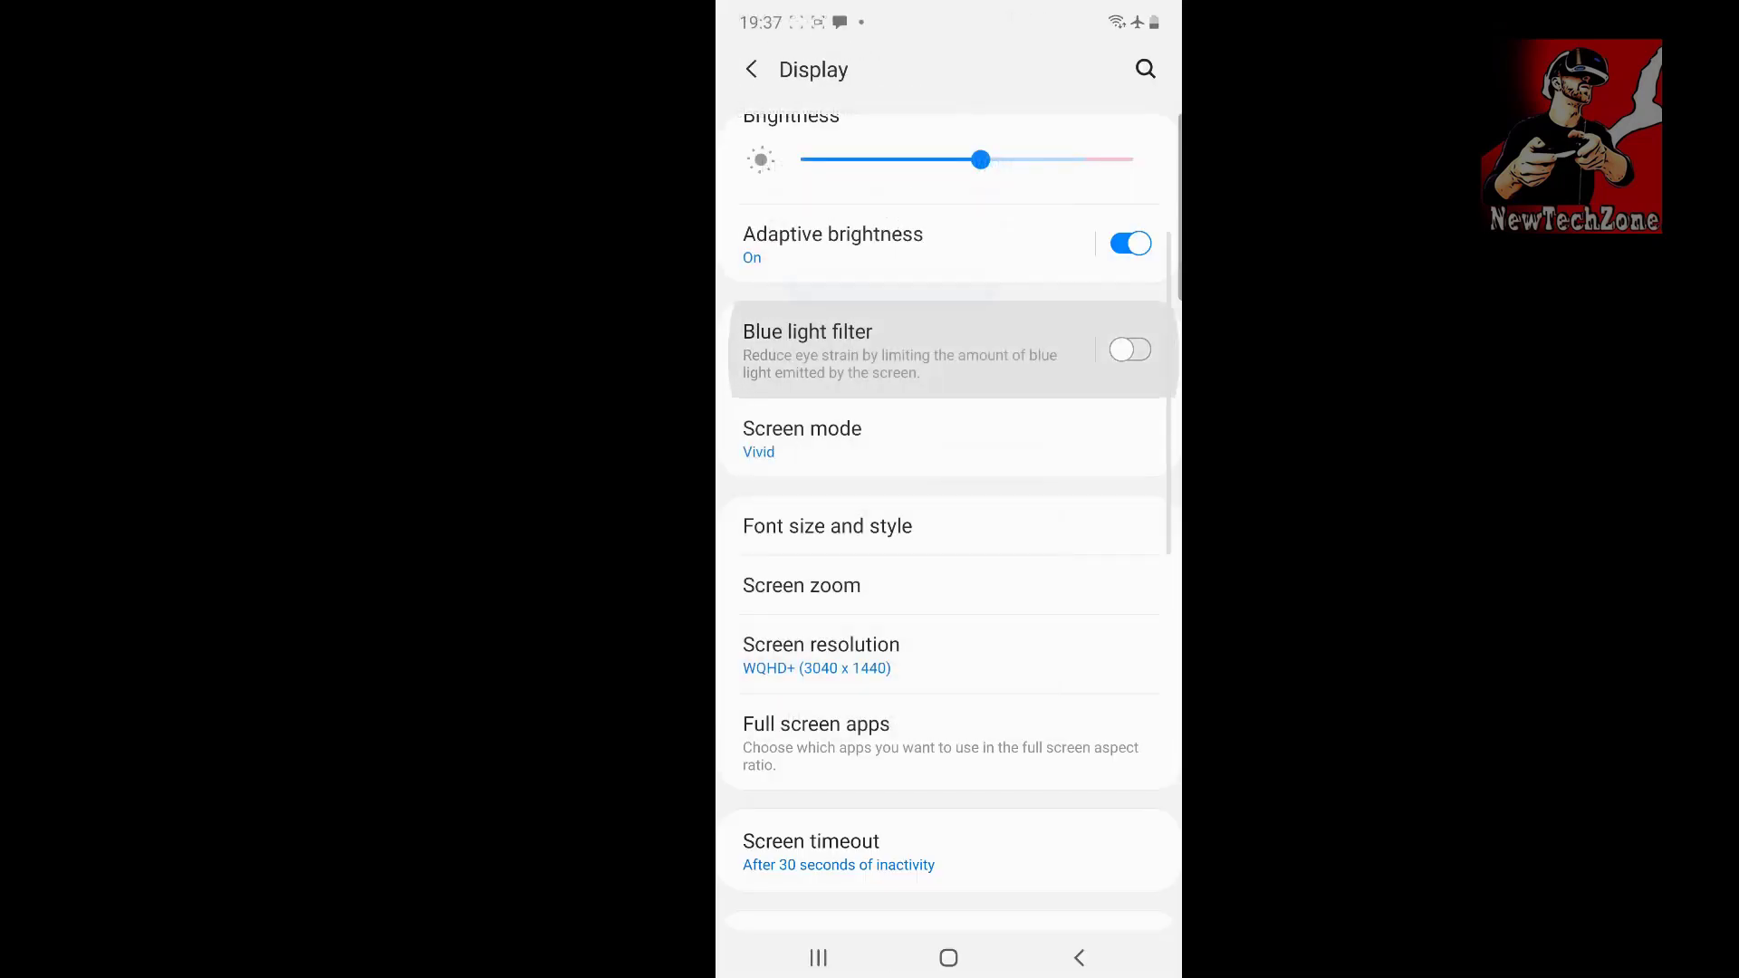
# - Reopen the Screen resolution options to confirm WQHD+ is selected
pyautogui.click(843, 341)
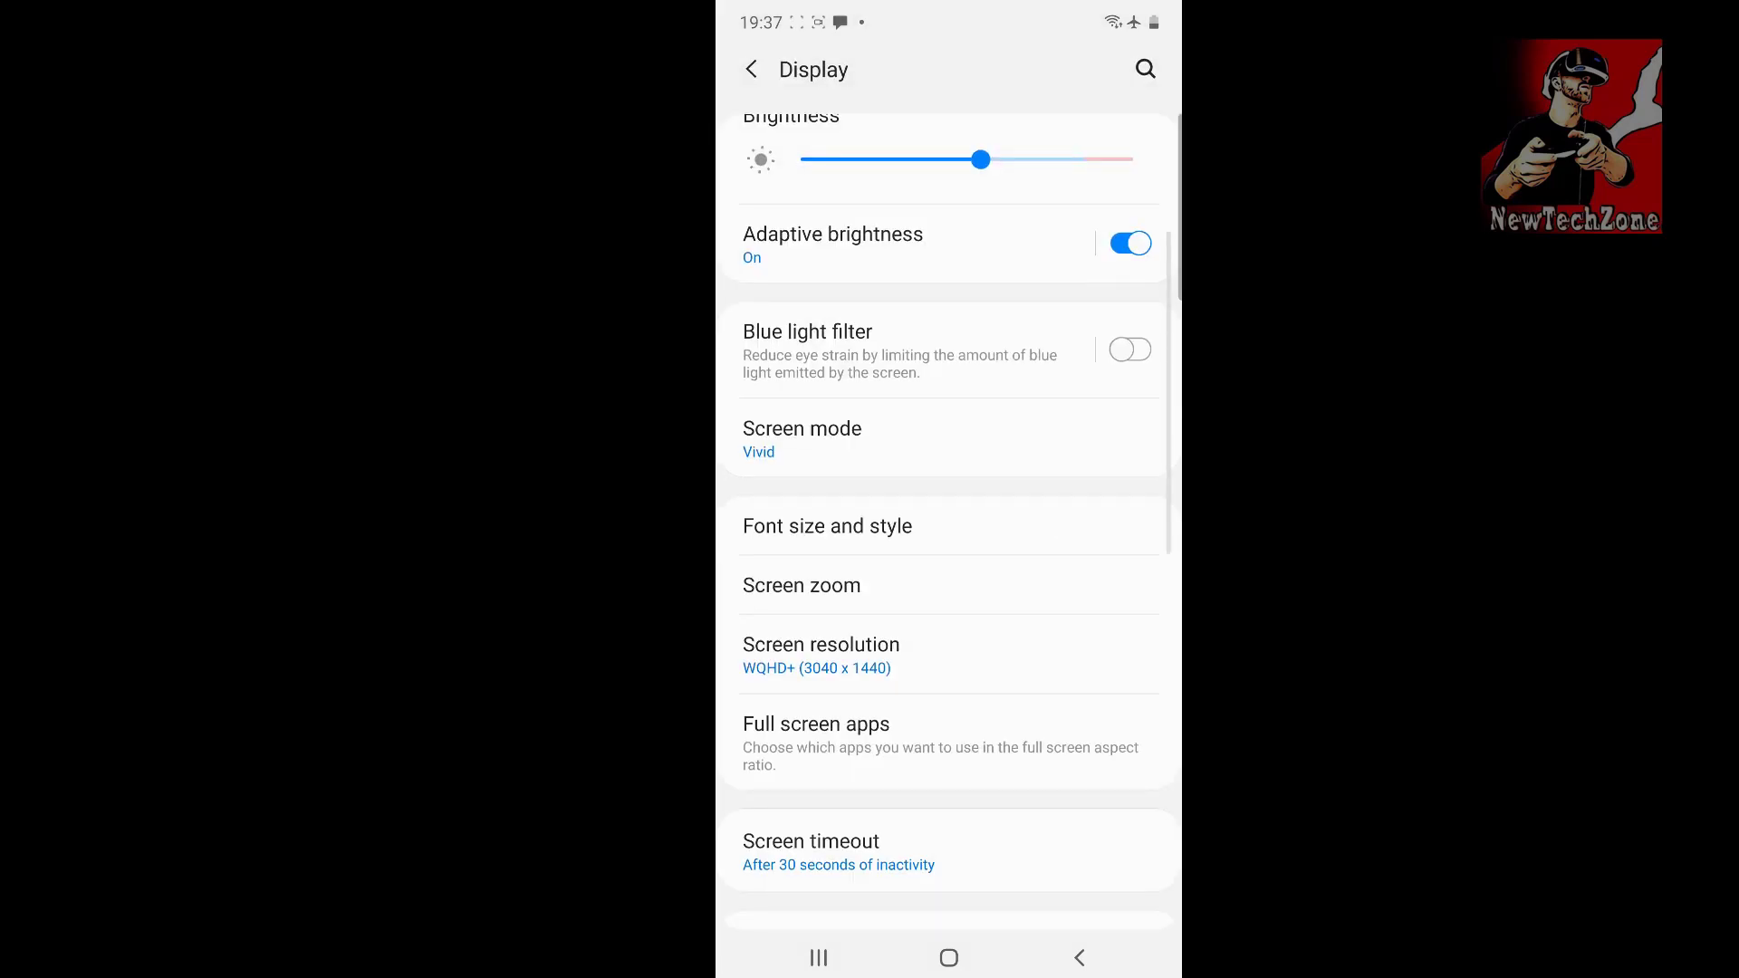
pyautogui.click(821, 654)
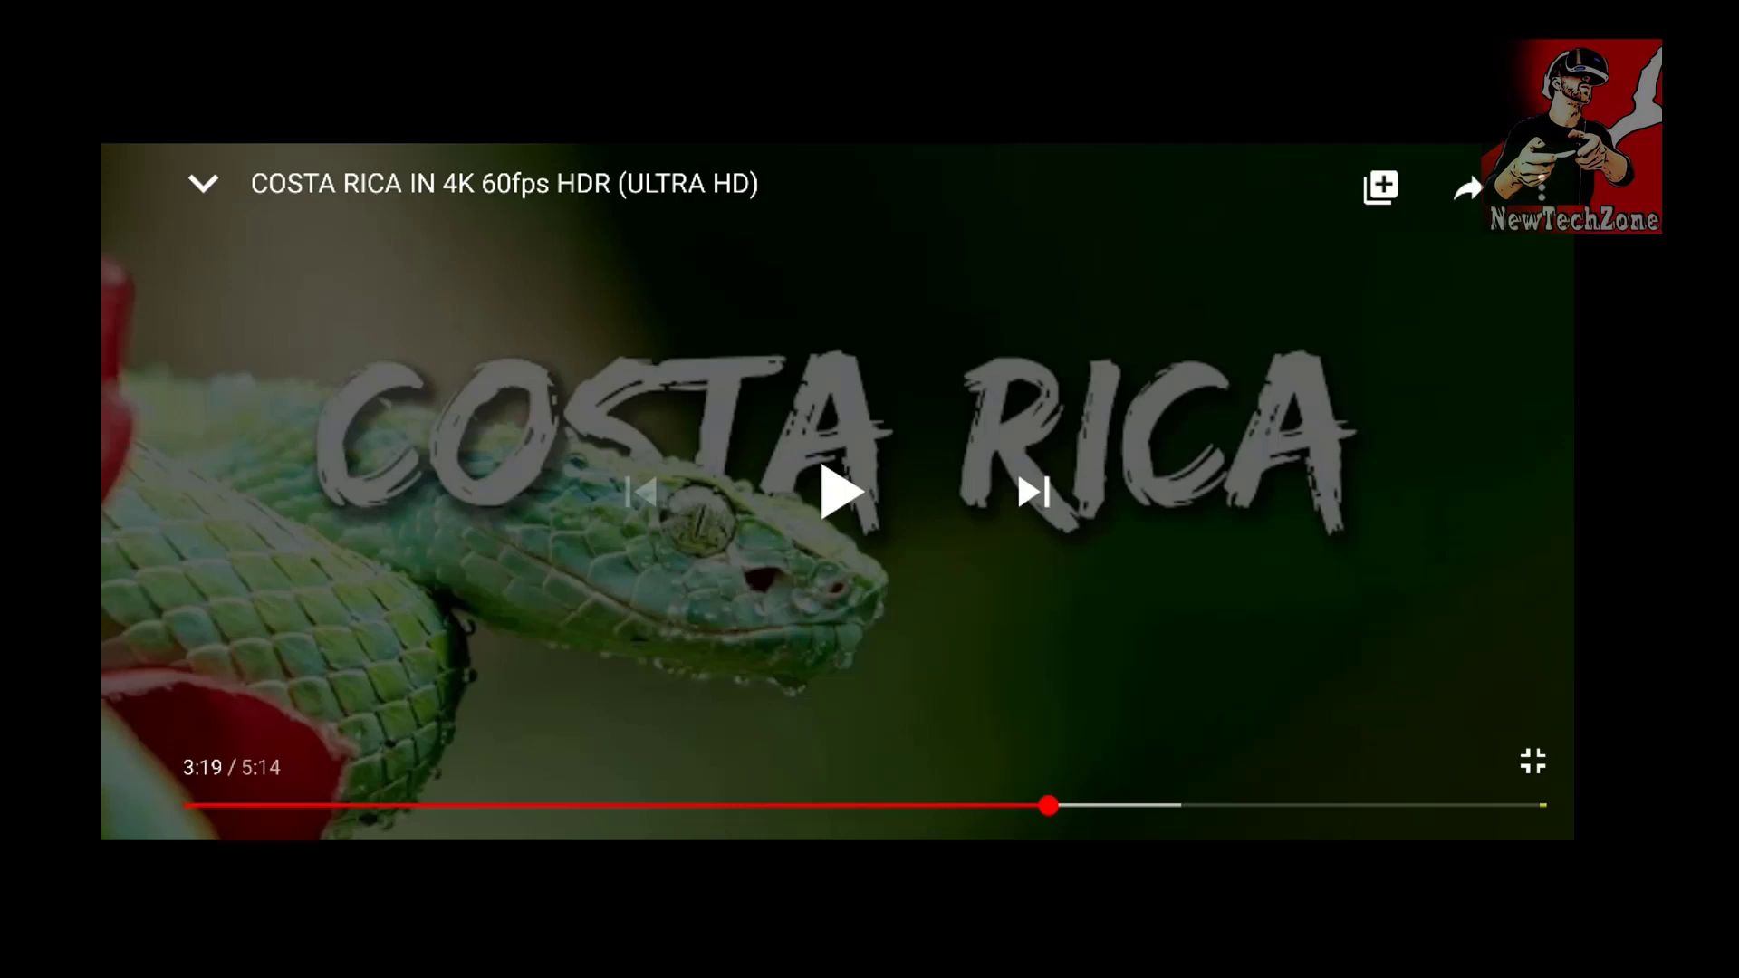
# - Confirm the quality list still tops out at 1080p60 HDR, then exit full screen
pyautogui.click(1550, 187)
pyautogui.click(319, 554)
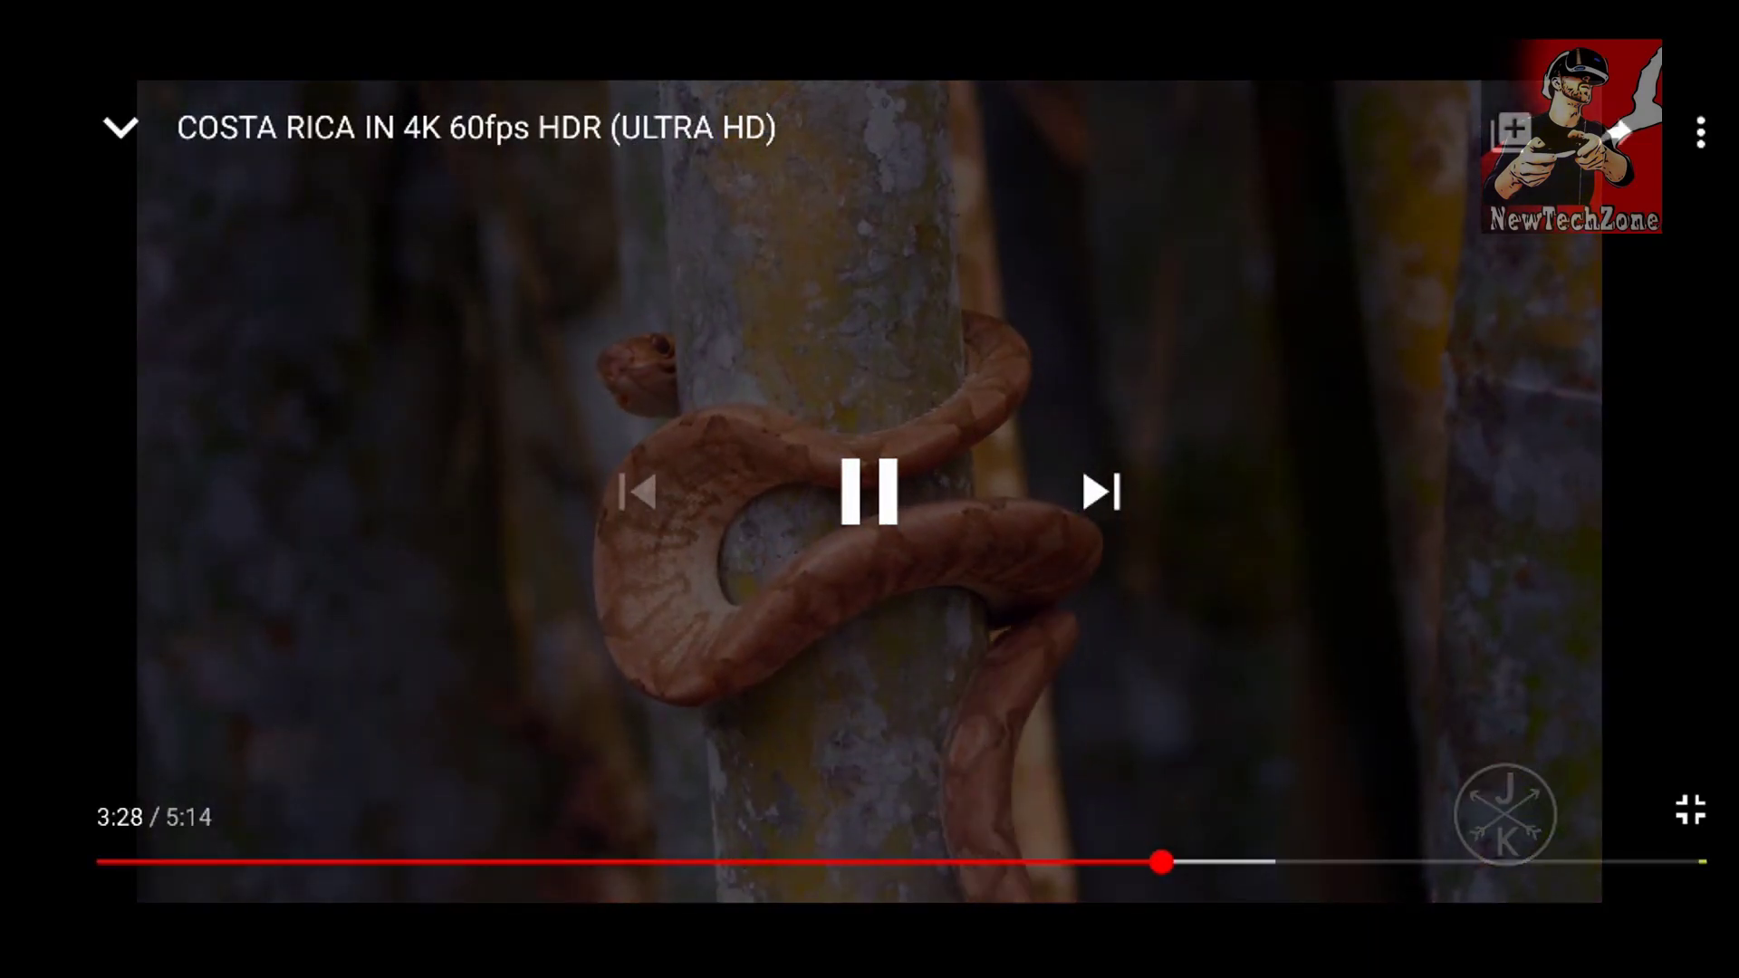
pyautogui.click(1690, 811)
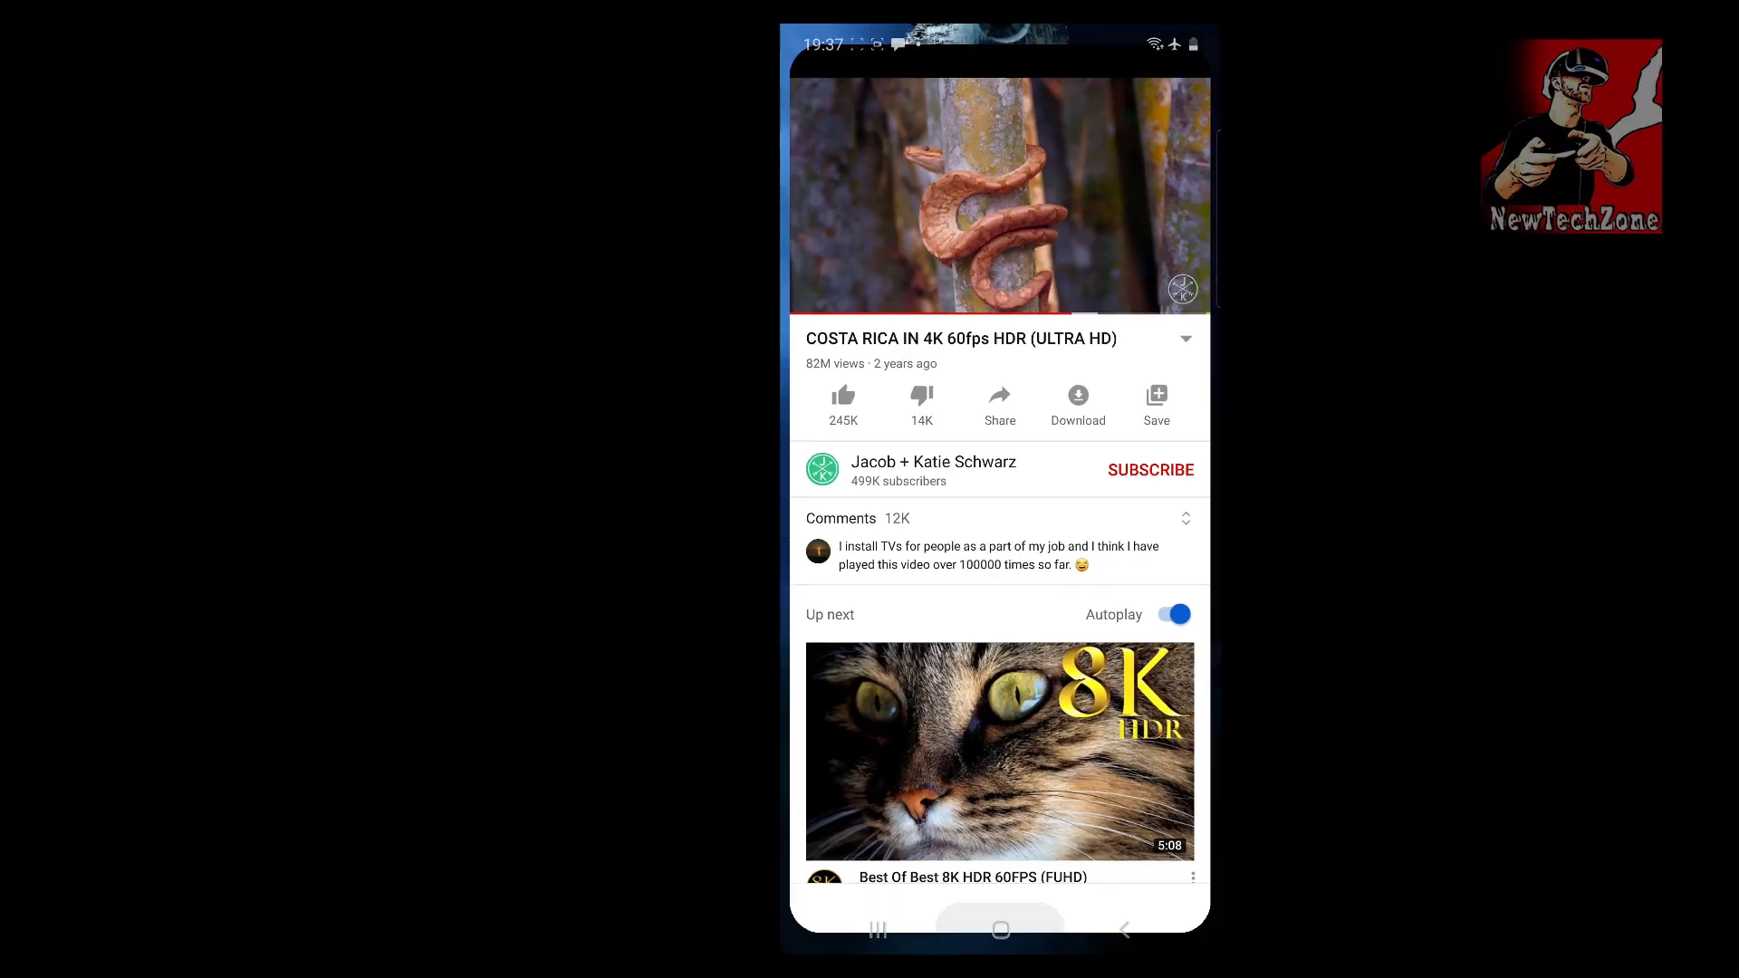
# - Return to the Android home screen, leaving YouTube in the background
pyautogui.click(1000, 929)
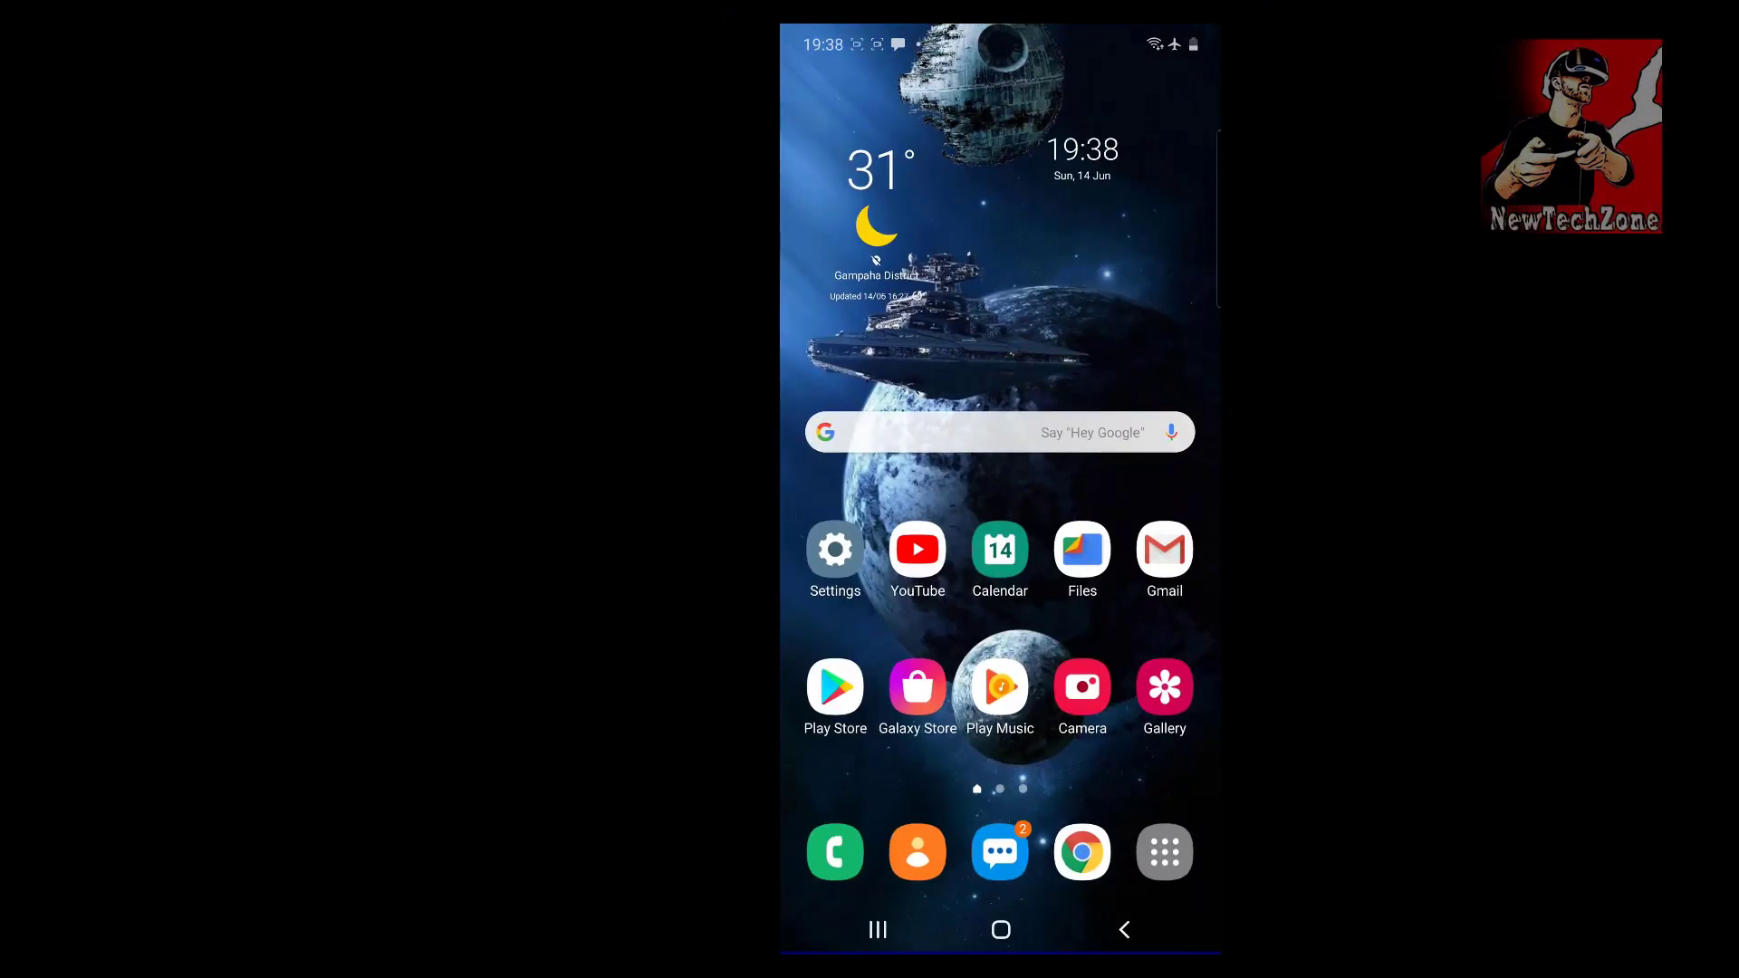